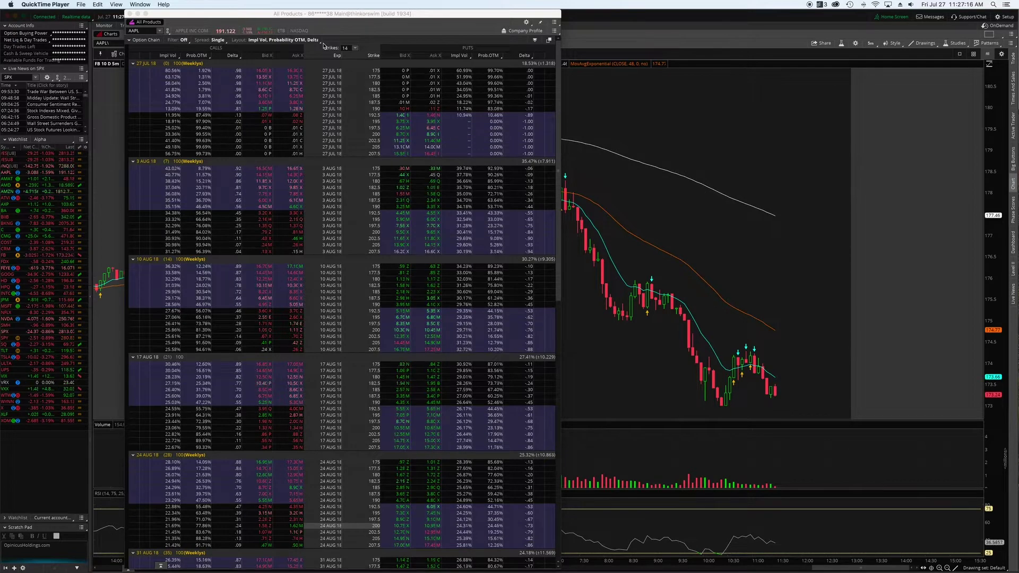
Switch the chain layout to Volume, Open Interest, then to Delta, Gamma, Theta, Vega
left_click(319, 41)
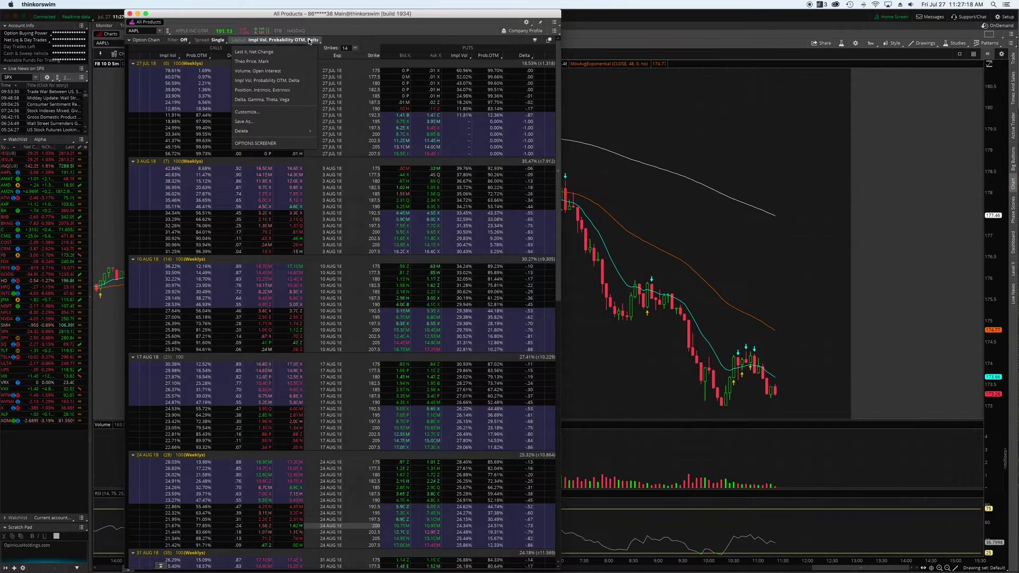
left_click(280, 71)
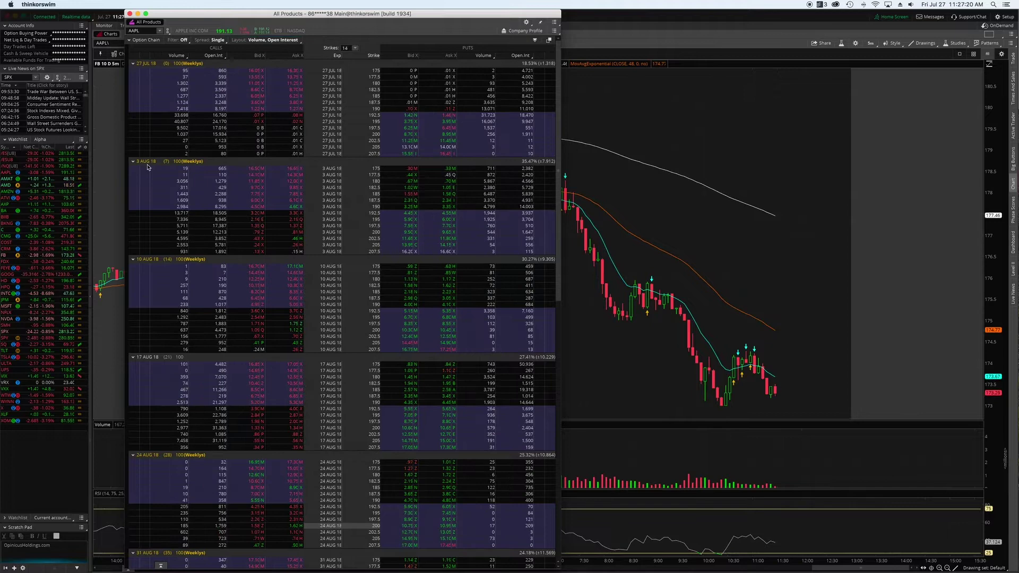
left_click(274, 41)
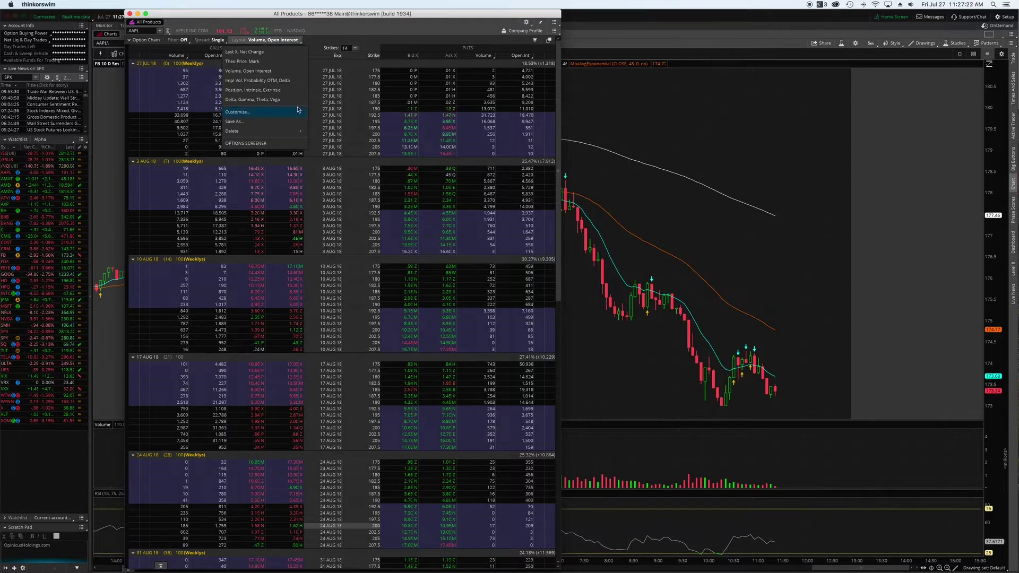
left_click(289, 99)
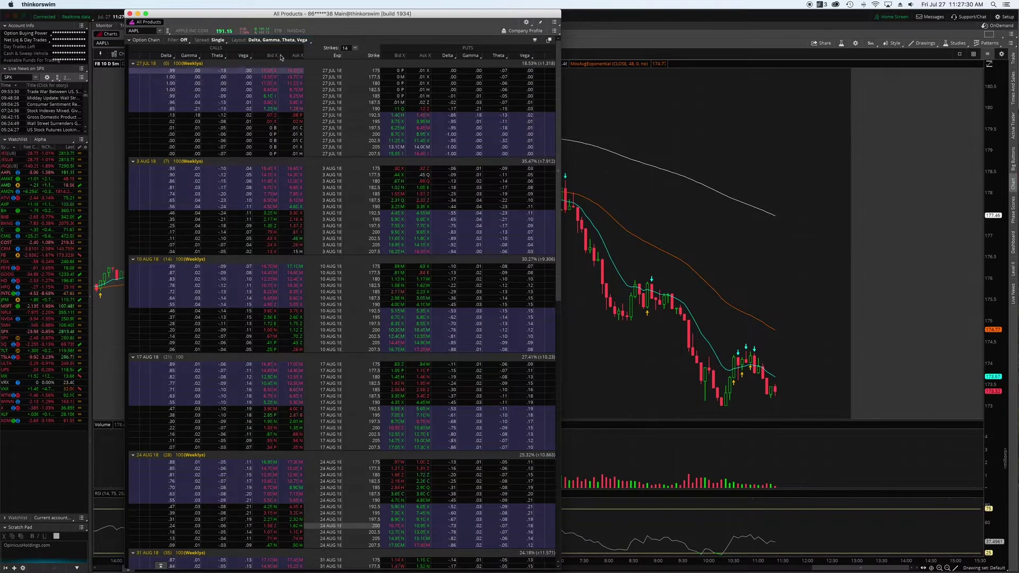
left_click(289, 41)
left_click(259, 99)
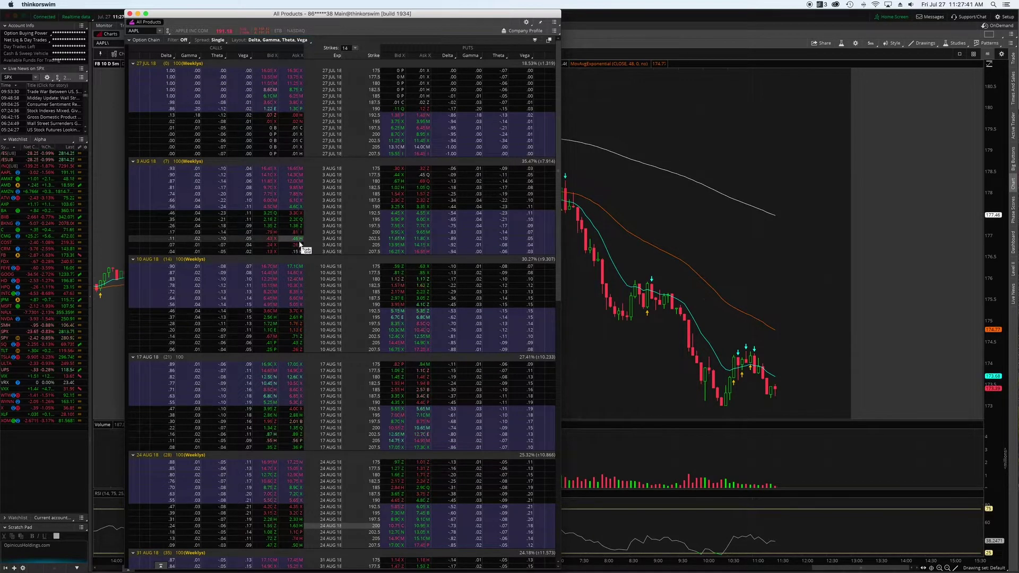
left_click(294, 42)
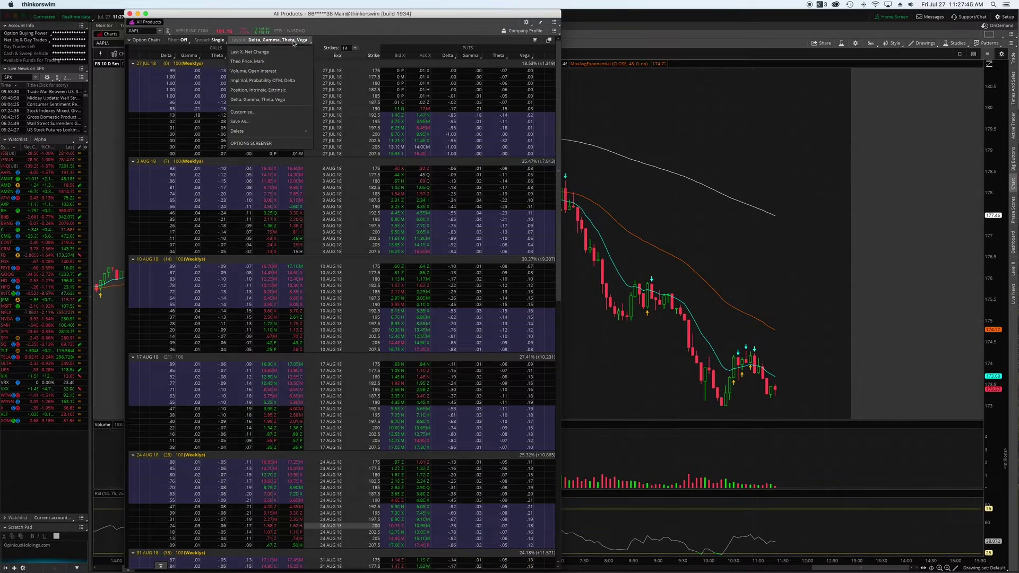
In Customize Information Layout, add Impl Vol to the current column set
left_click(274, 117)
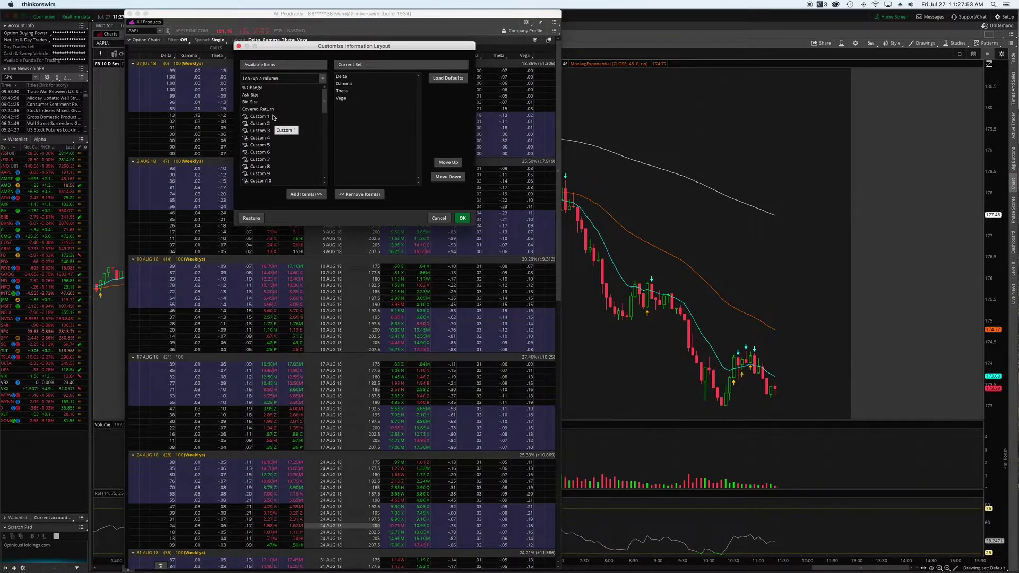
scroll(271, 121, "down", 8)
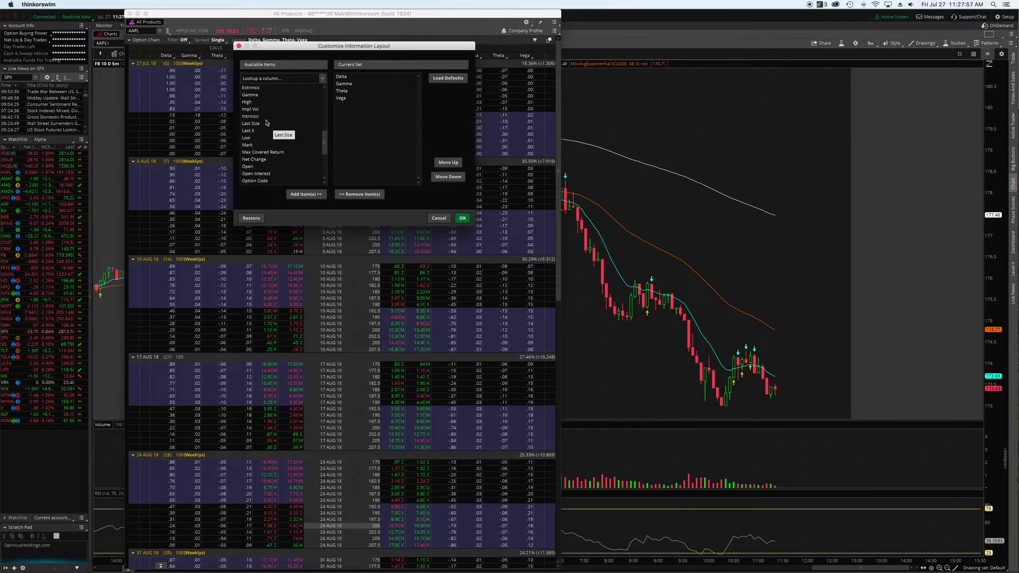
left_click(260, 110)
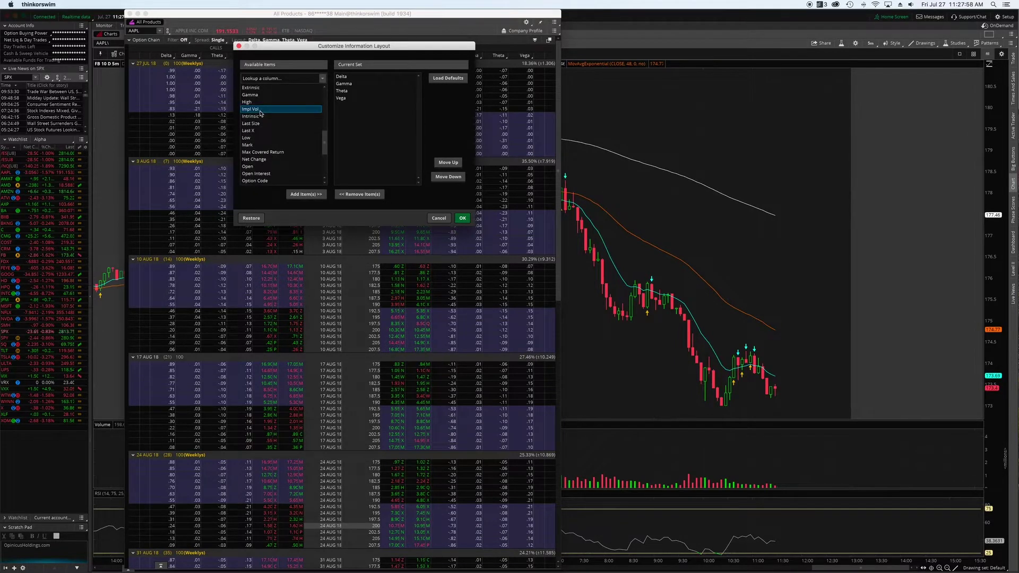
left_click(310, 196)
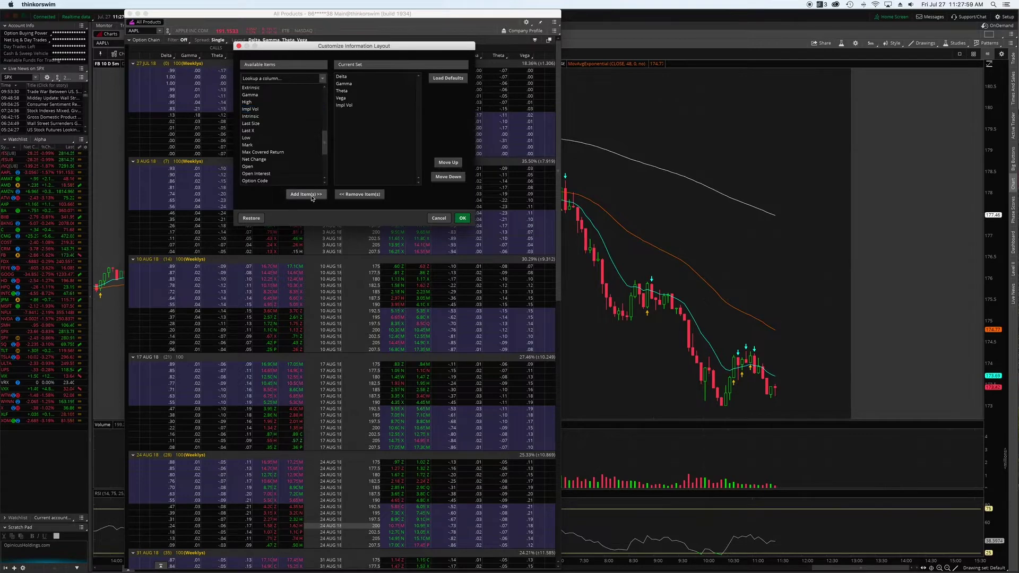
Remove Vega and Gamma from the current column set
left_click(346, 99)
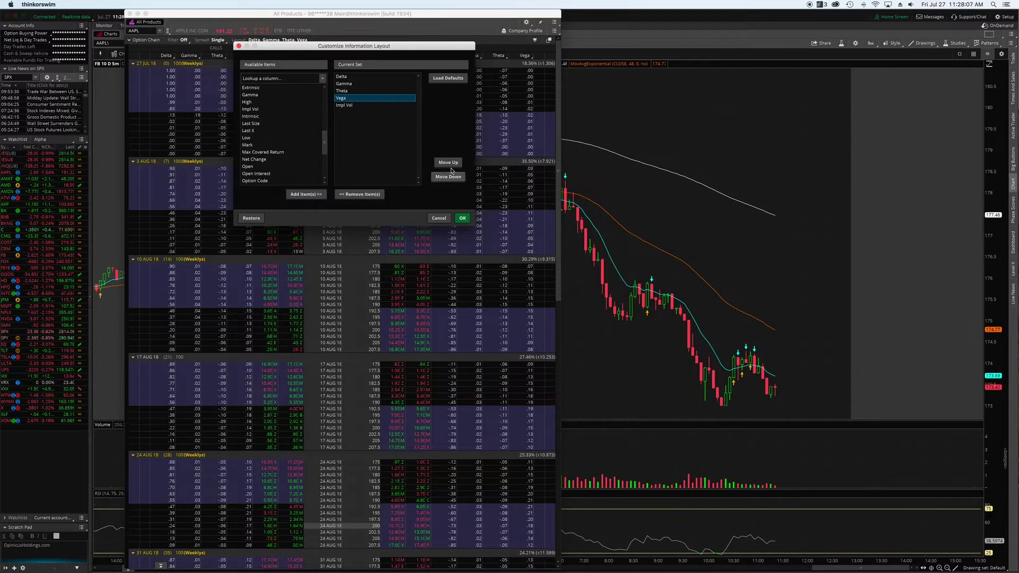
left_click(359, 194)
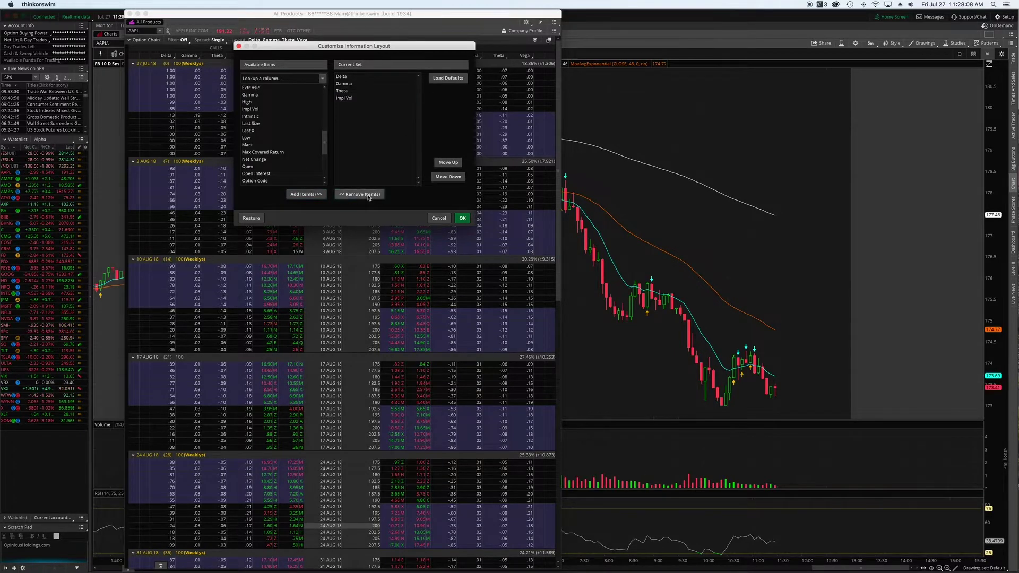
left_click(347, 84)
left_click(353, 196)
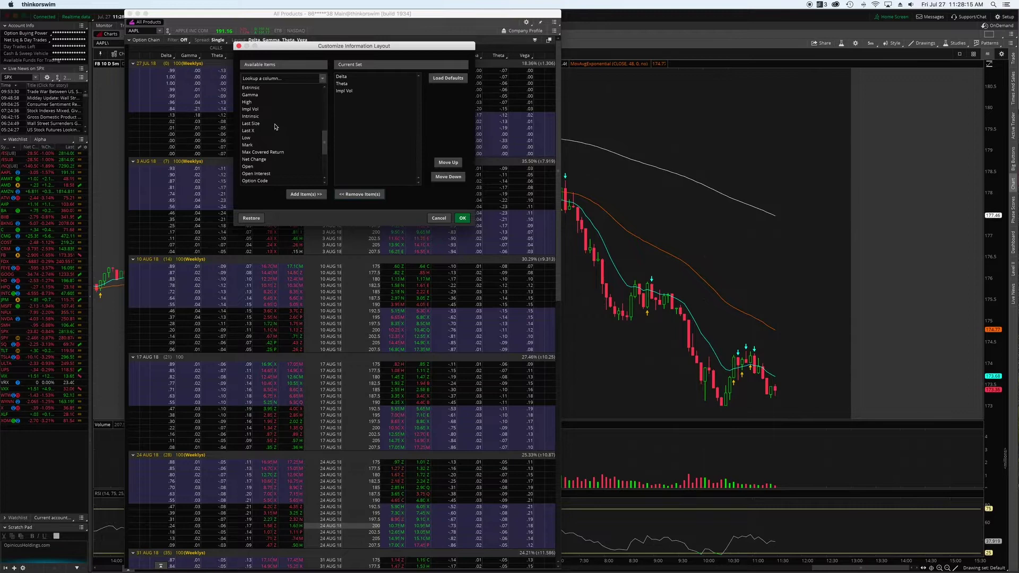
scroll(275, 126, "up", 8)
scroll(276, 127, "down", 10)
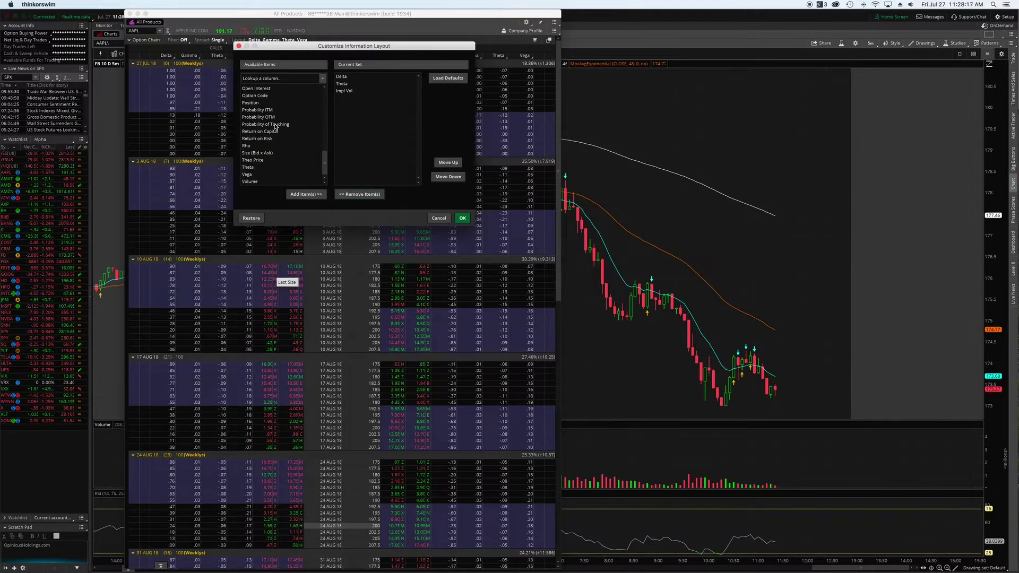
Add Volume and Open Interest to the custom column set
left_click(247, 181)
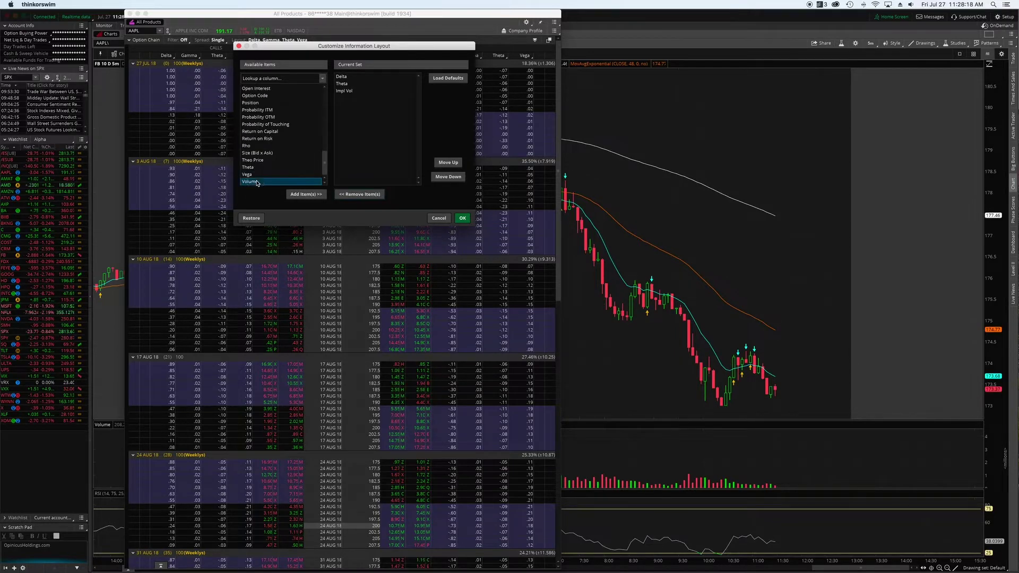
left_click(307, 194)
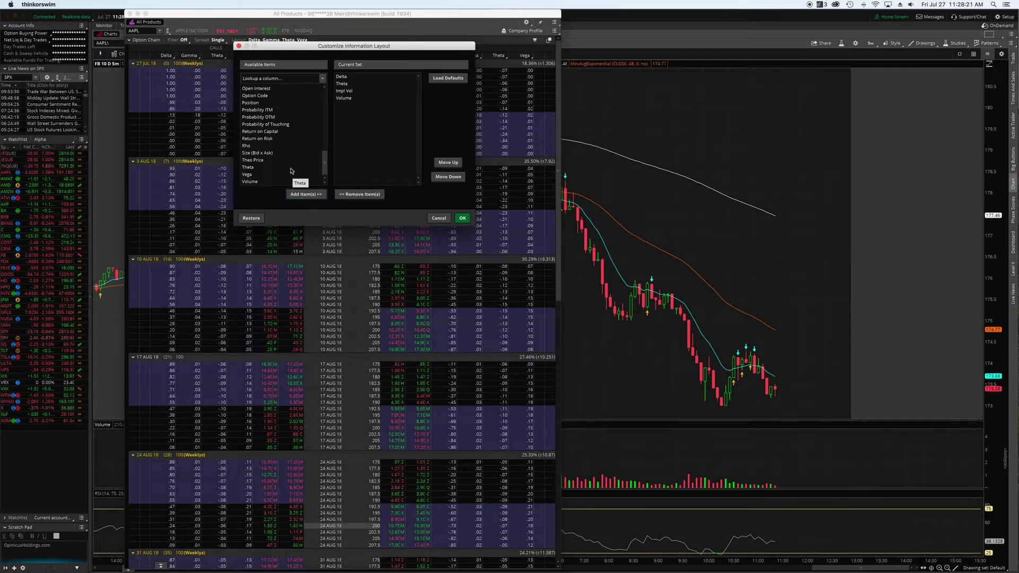
left_click(265, 88)
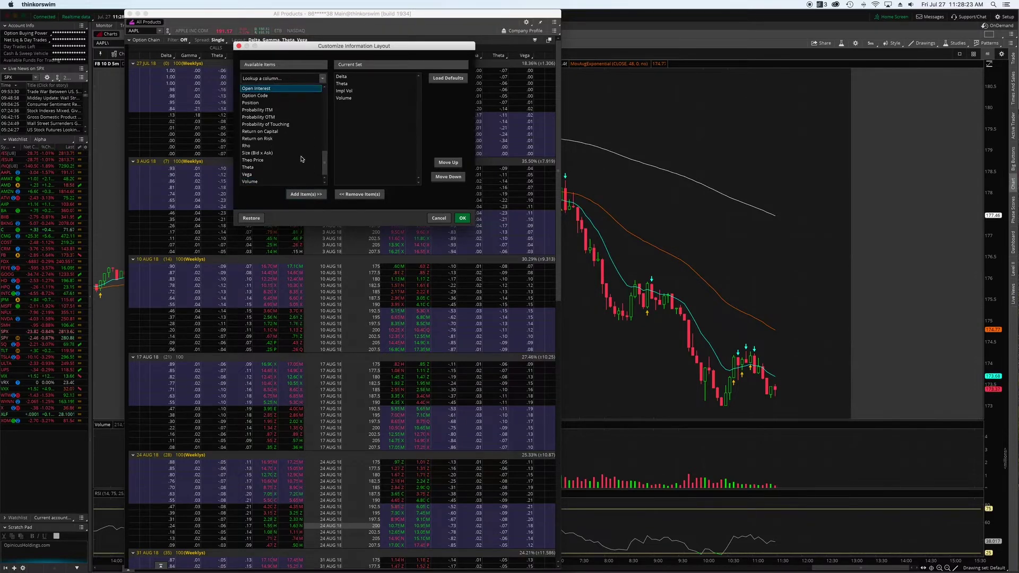
left_click(315, 194)
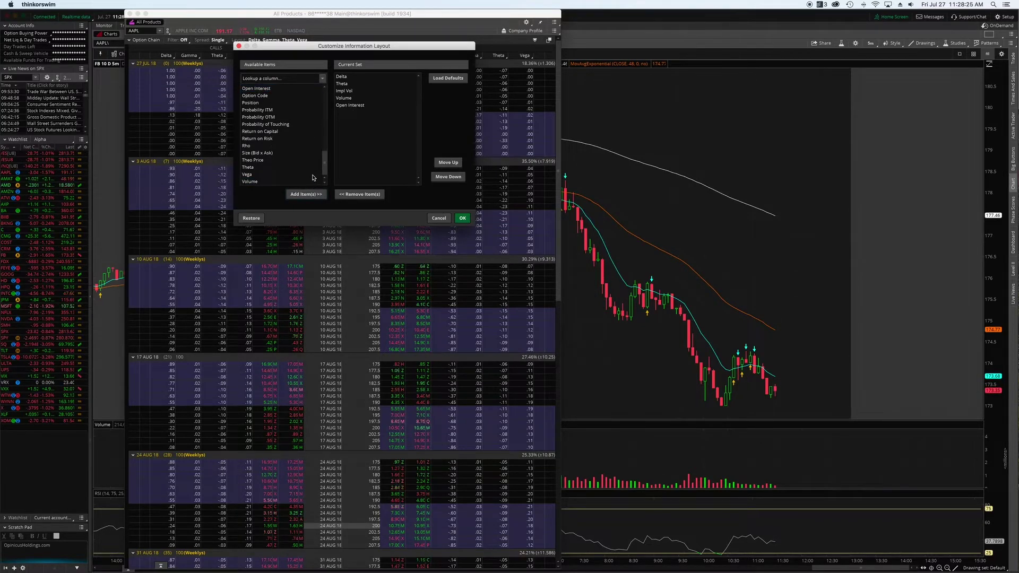
scroll(277, 149, "up", 6)
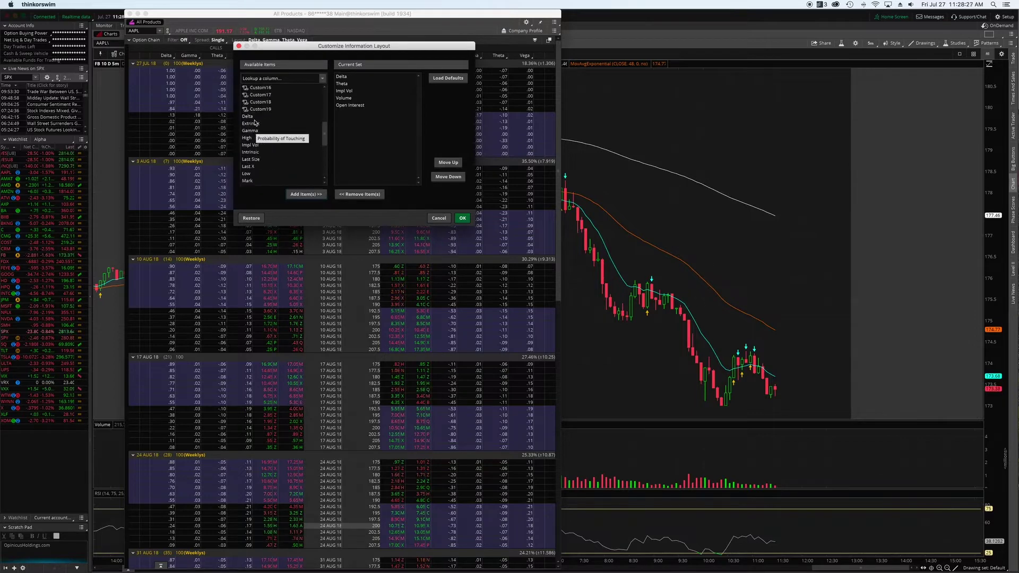
scroll(255, 123, "up", 5)
Add Bid Size and Ask Size to the end of the column set
left_click(254, 101)
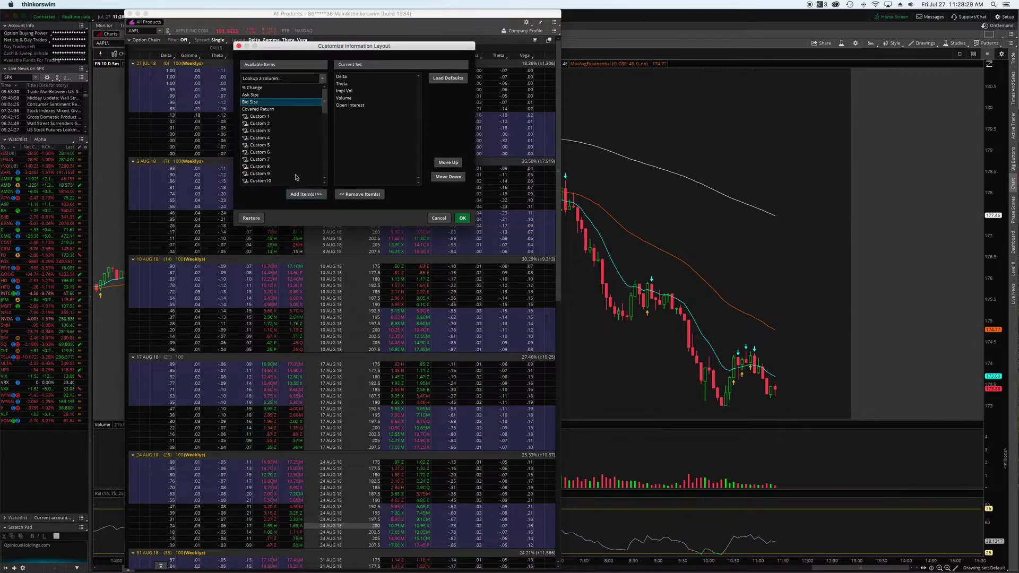
left_click(306, 195)
left_click(271, 95)
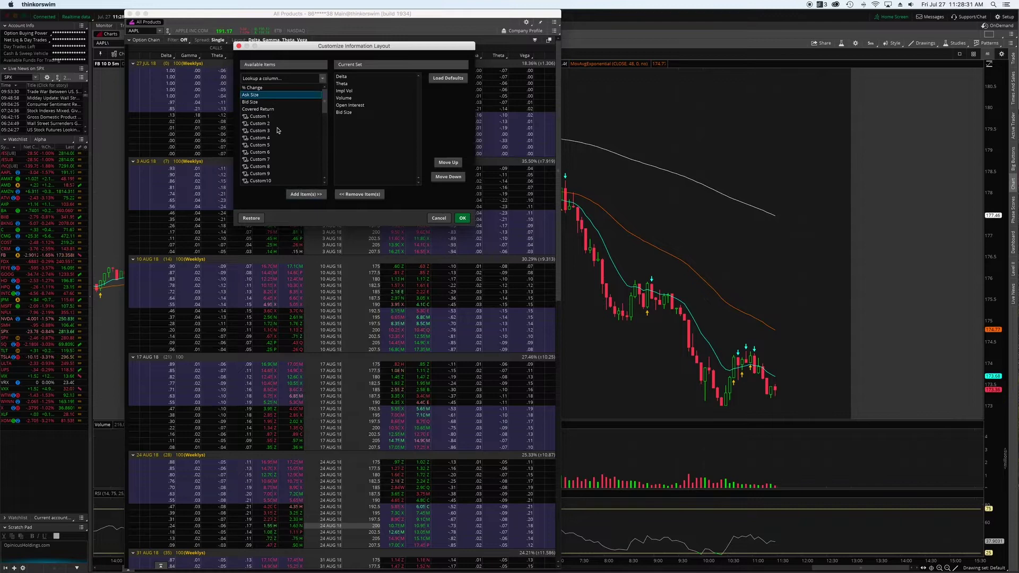
left_click(306, 194)
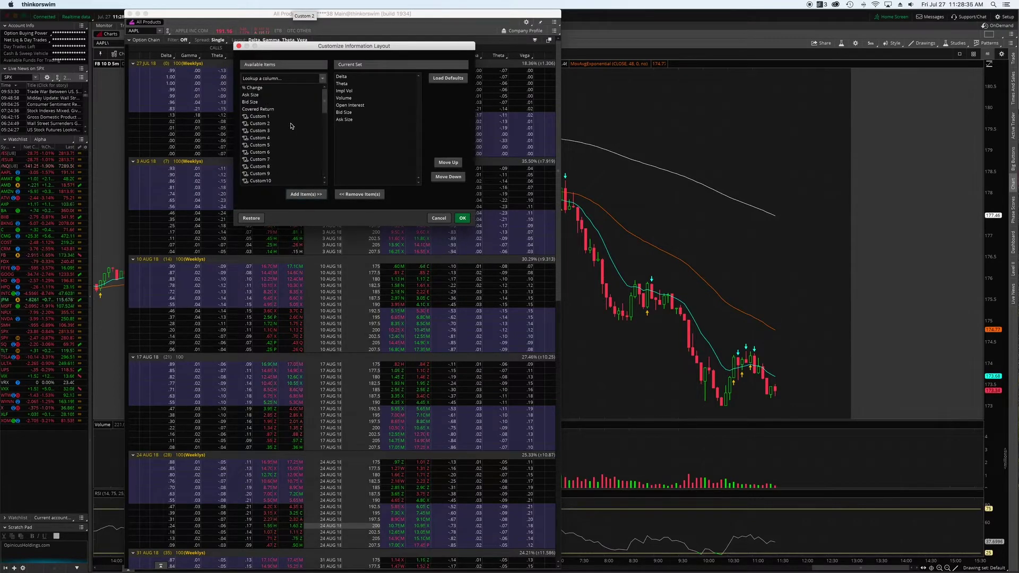
scroll(291, 126, "down", 5)
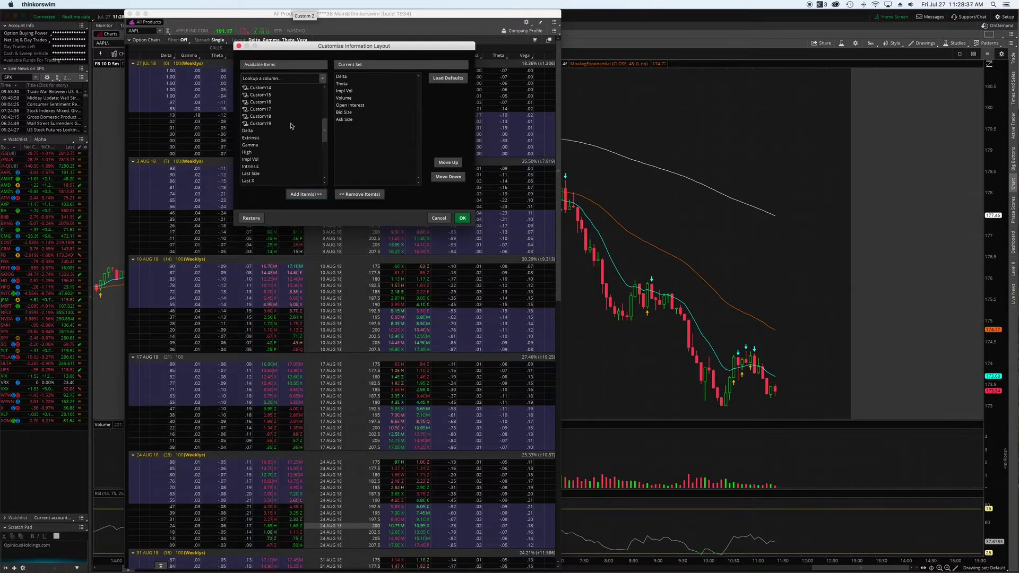
scroll(291, 126, "down", 8)
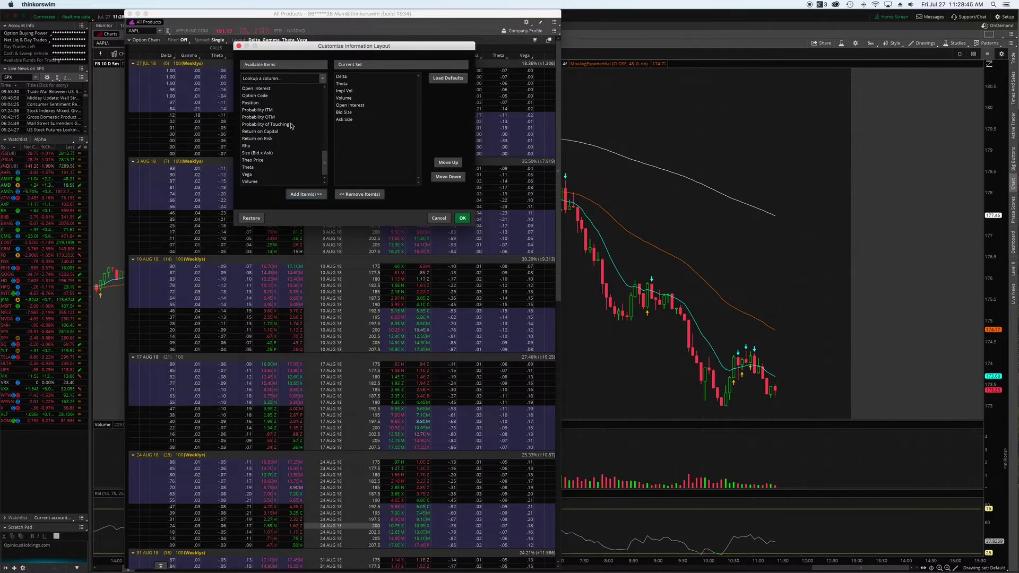
Reorder the current set to Impl Vol first, then Theta, then Delta
left_click(342, 84)
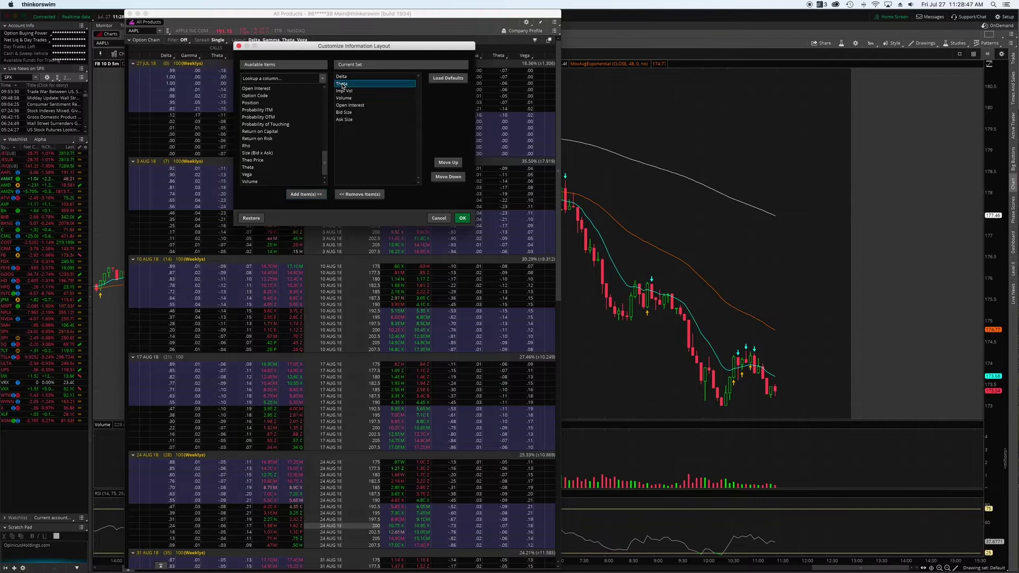
left_click(358, 75)
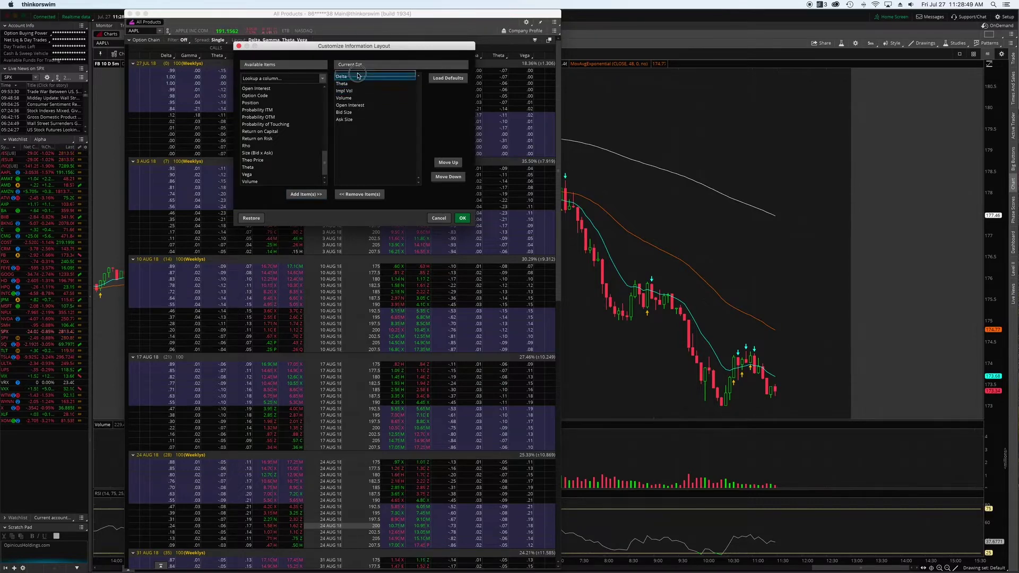
left_click_drag(344, 90, 344, 75)
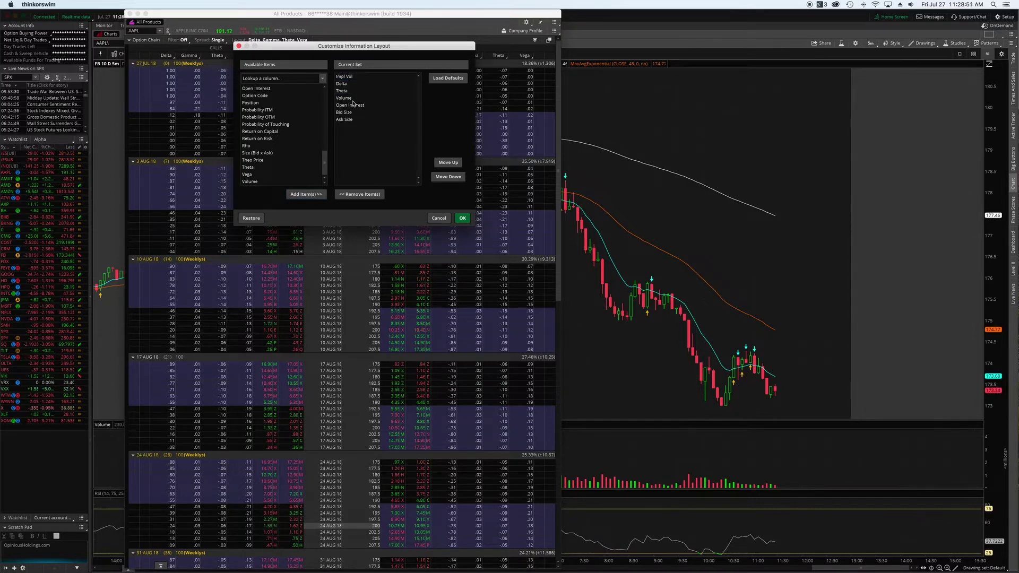
left_click(361, 85)
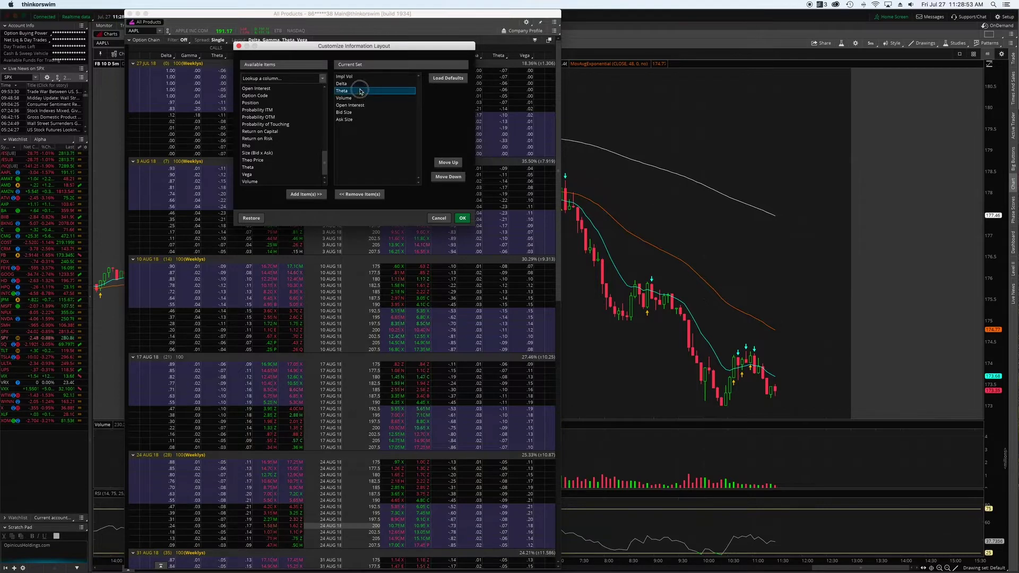
left_click_drag(361, 85, 360, 88)
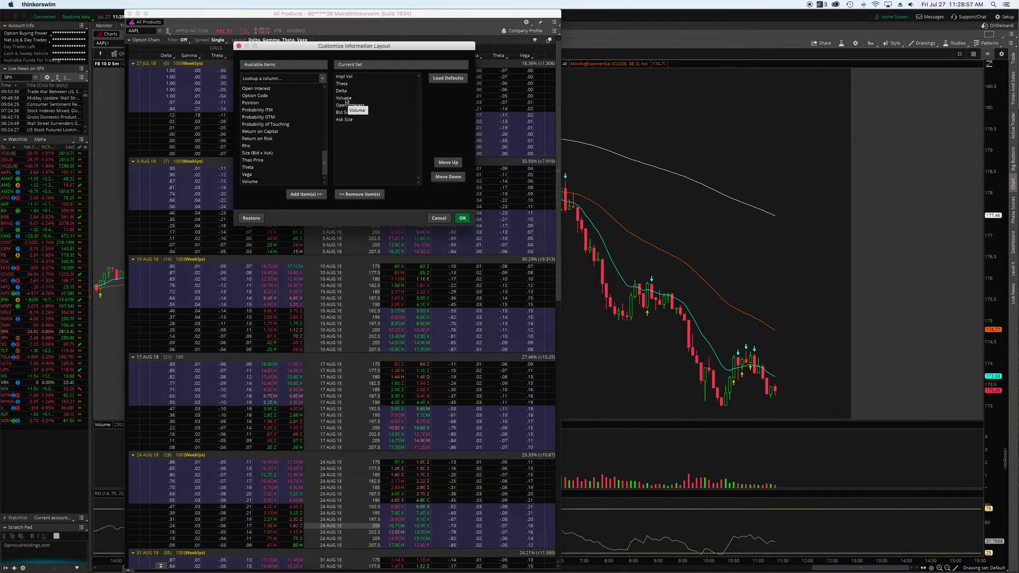
Apply the custom Impl Vol, Theta, Delta, Volume, Open Interest columns and show saved layouts
left_click(463, 218)
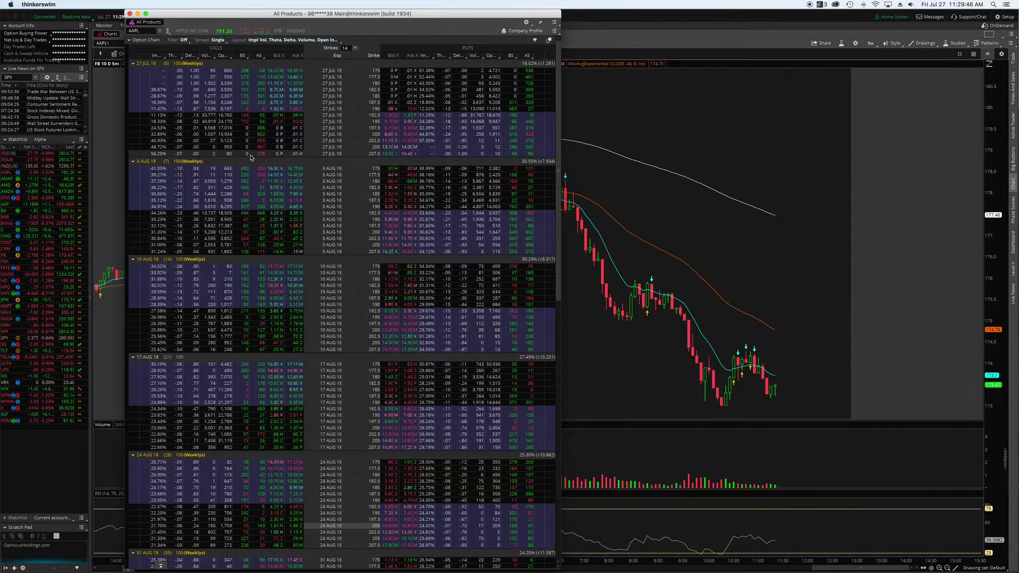
left_click(265, 40)
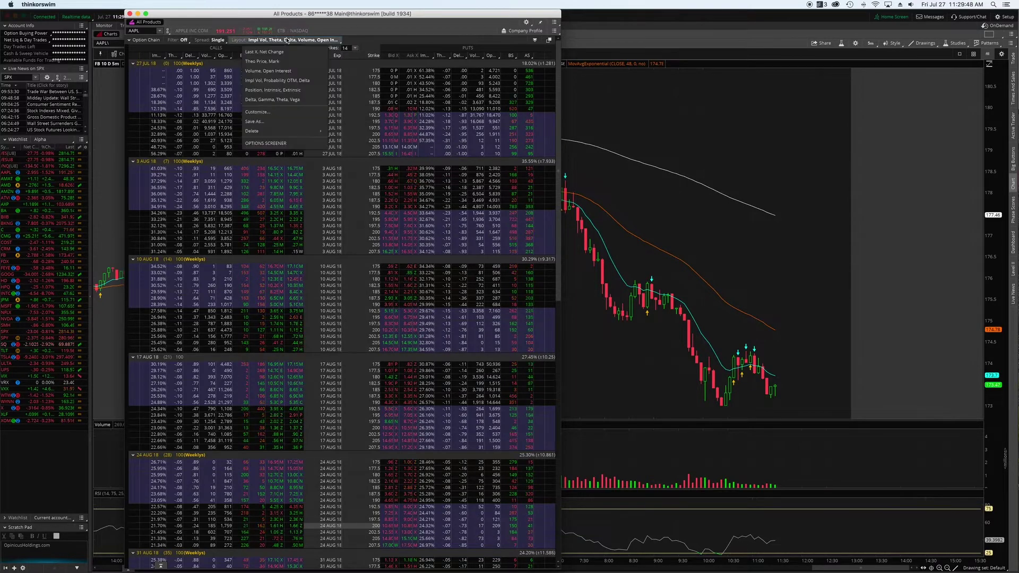
Switch the AAPL chain to the OPTIONS SCREENER layout and scroll to the statistics
left_click(276, 143)
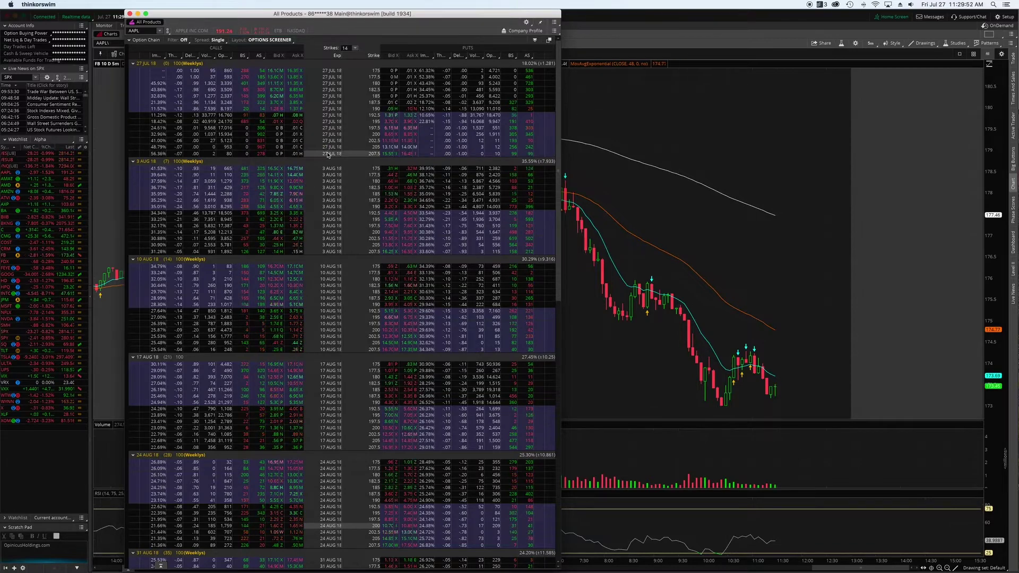
scroll(372, 239, "down", 10)
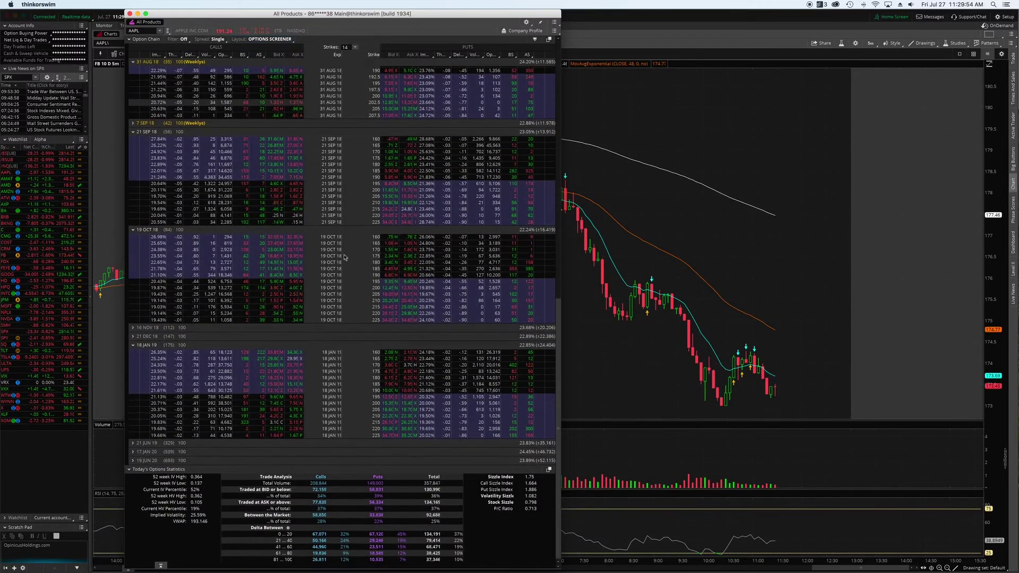
scroll(340, 262, "down", 3)
scroll(324, 276, "up", 3)
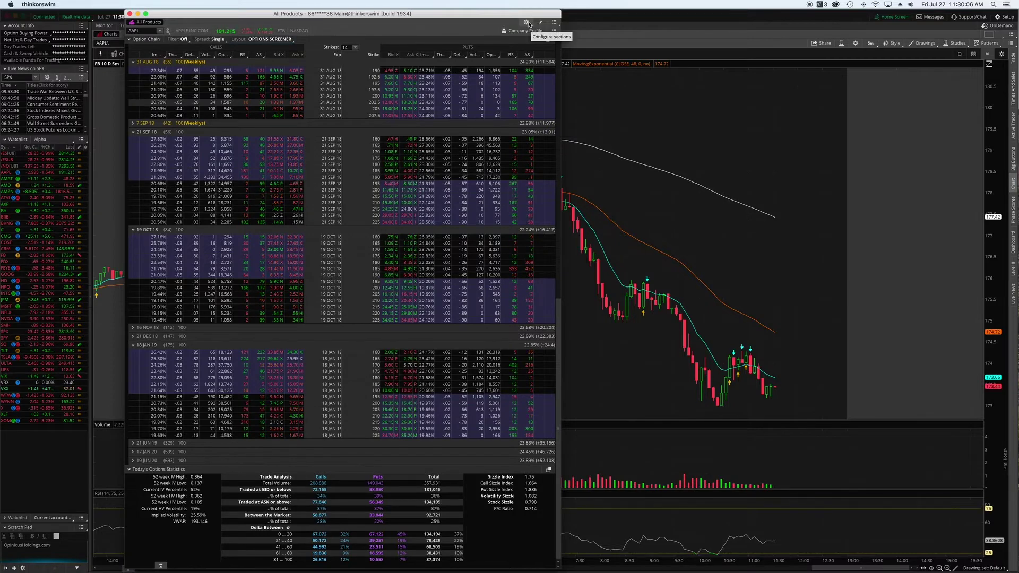
Enable the Options Statistics and Options Time & Sales panels, leaving Trade Grid off
left_click(527, 23)
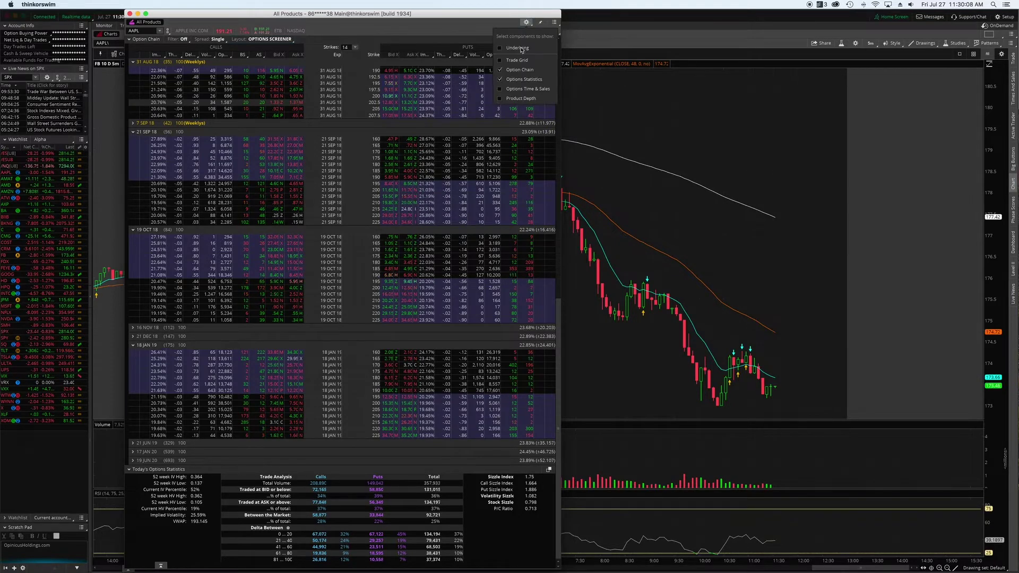
left_click(501, 81)
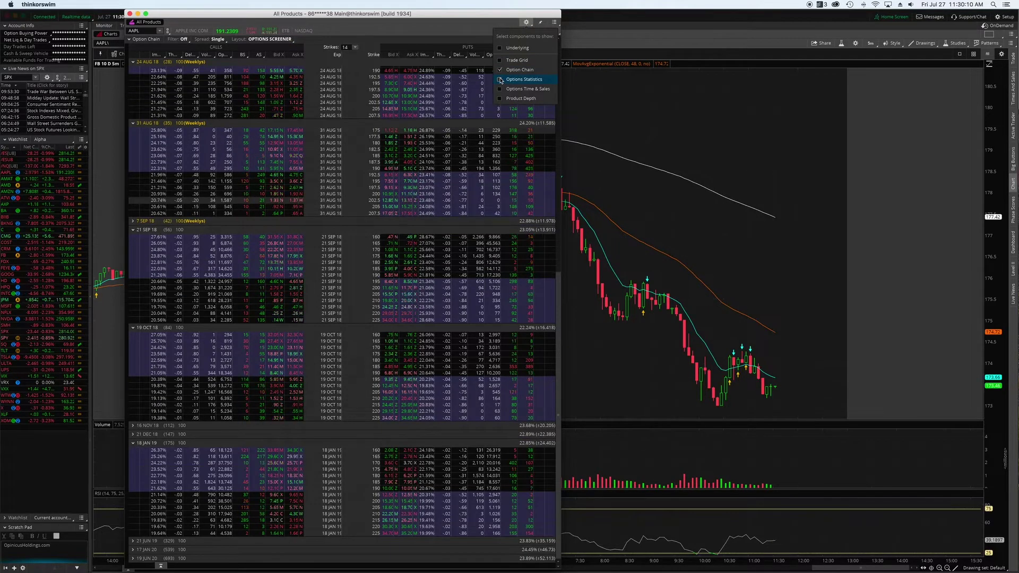
left_click(499, 60)
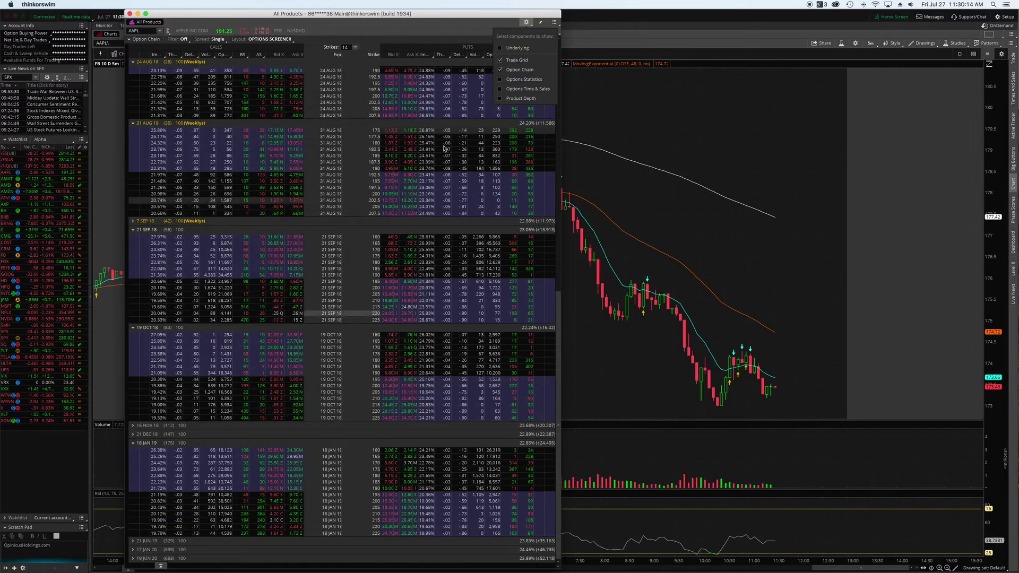
left_click(499, 60)
left_click(501, 80)
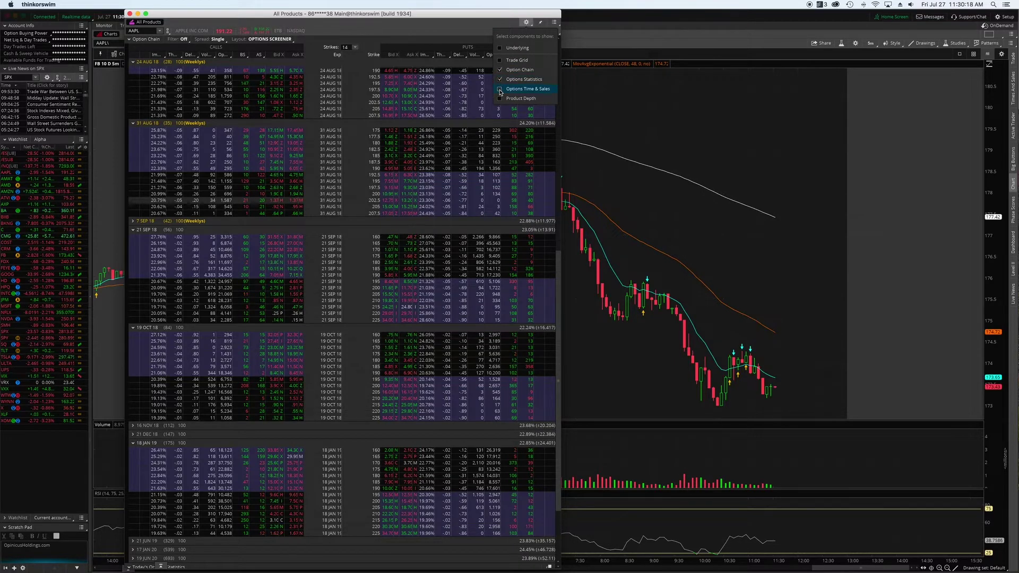
left_click(500, 89)
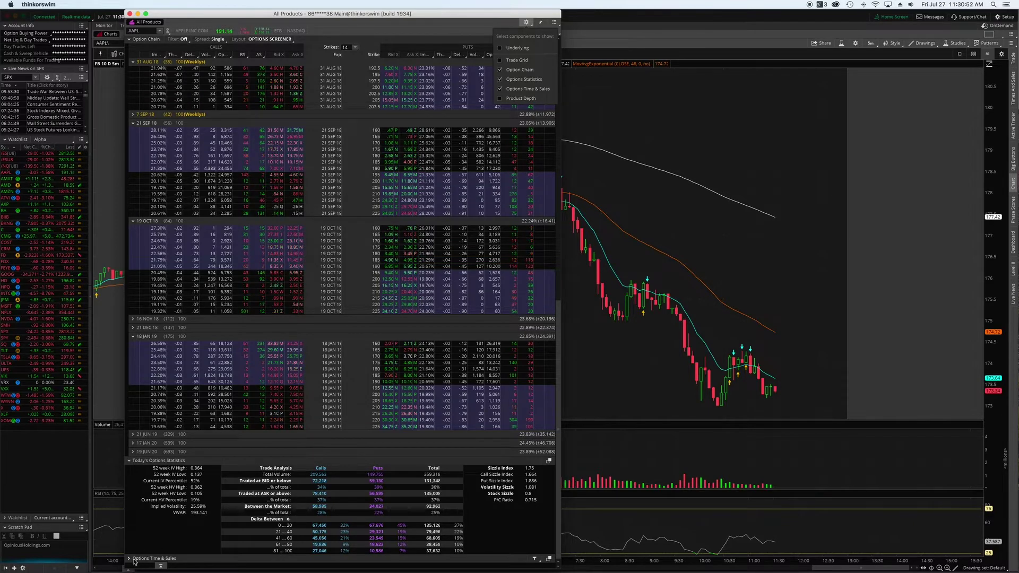
Expand the Options Time & Sales panel to list individual AAPL option trades
left_click(229, 497)
scroll(229, 497, "down", 5)
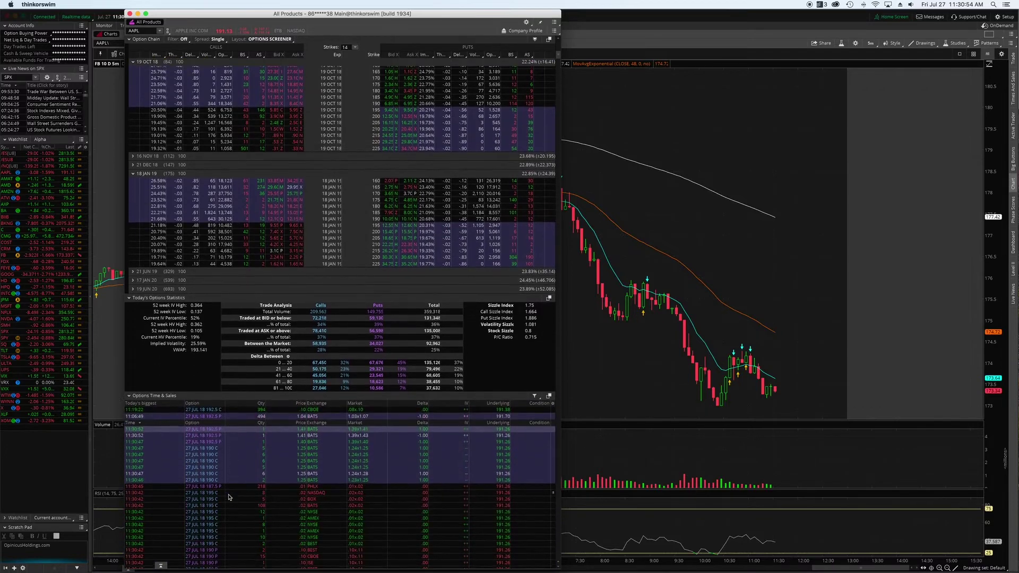